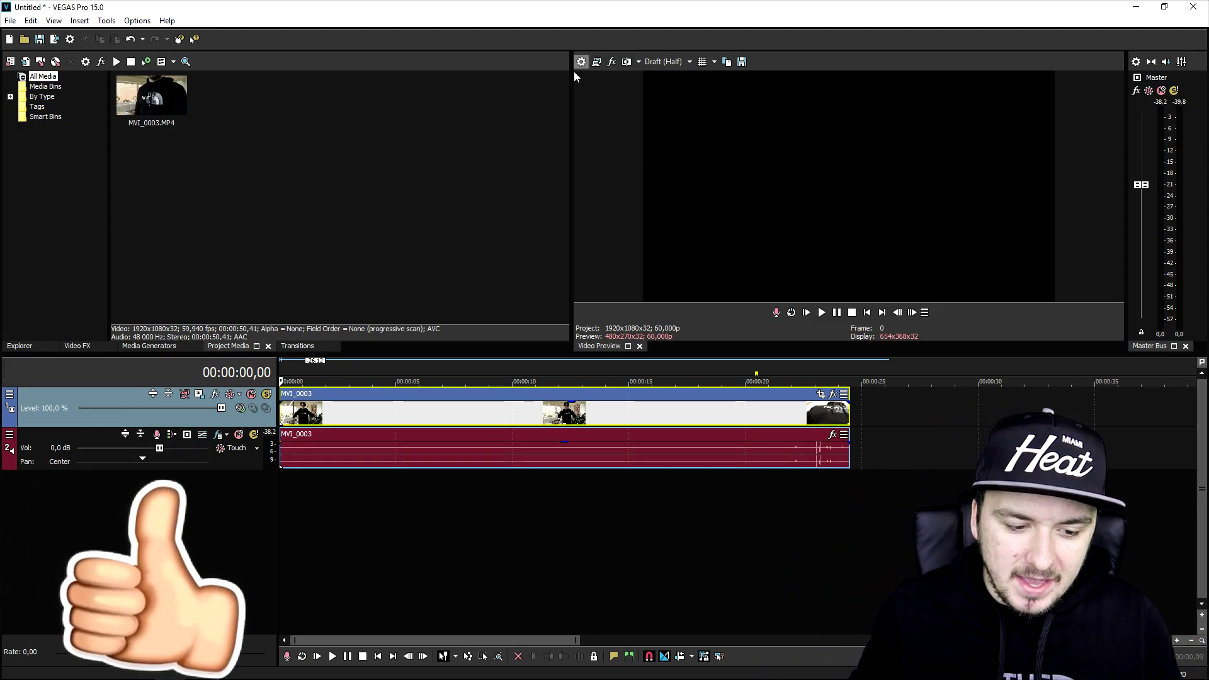
Review the MVI_0003 footage, insert an empty video track and move the energy ball clip onto it.
{"action": "scroll", "coordinate": [444, 359], "scroll_direction": "down", "scroll_amount": 1}
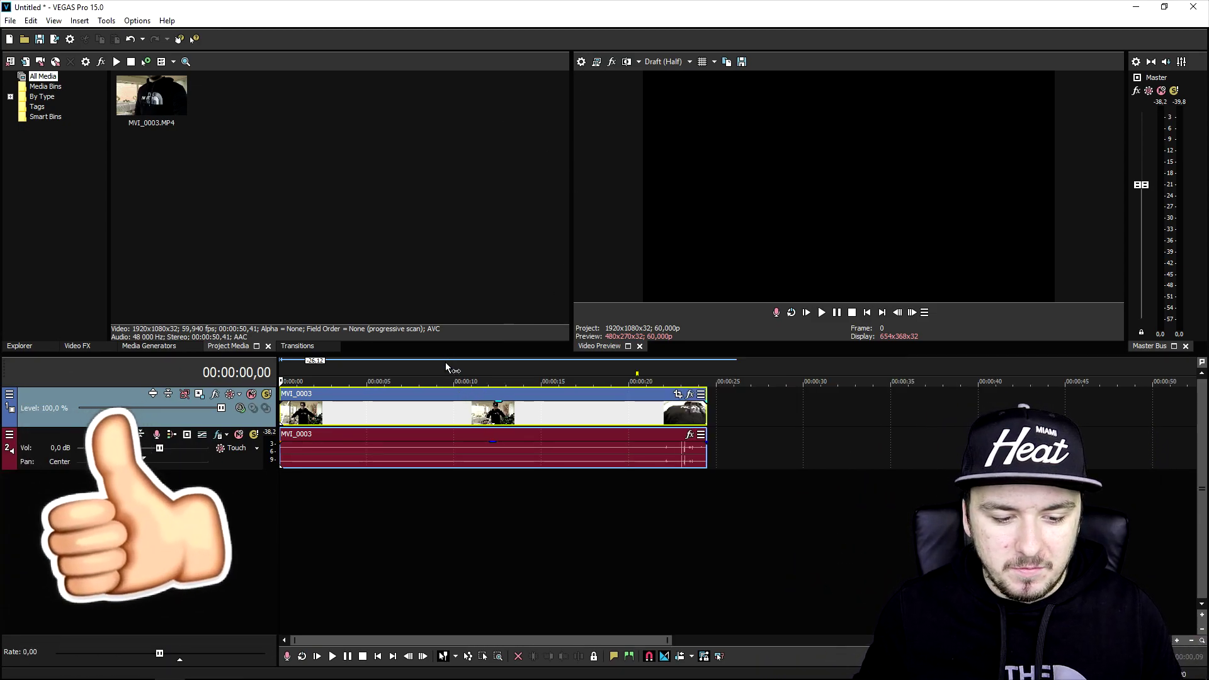
{"action": "scroll", "coordinate": [444, 362], "scroll_direction": "up", "scroll_amount": 2}
{"action": "key", "text": "space"}
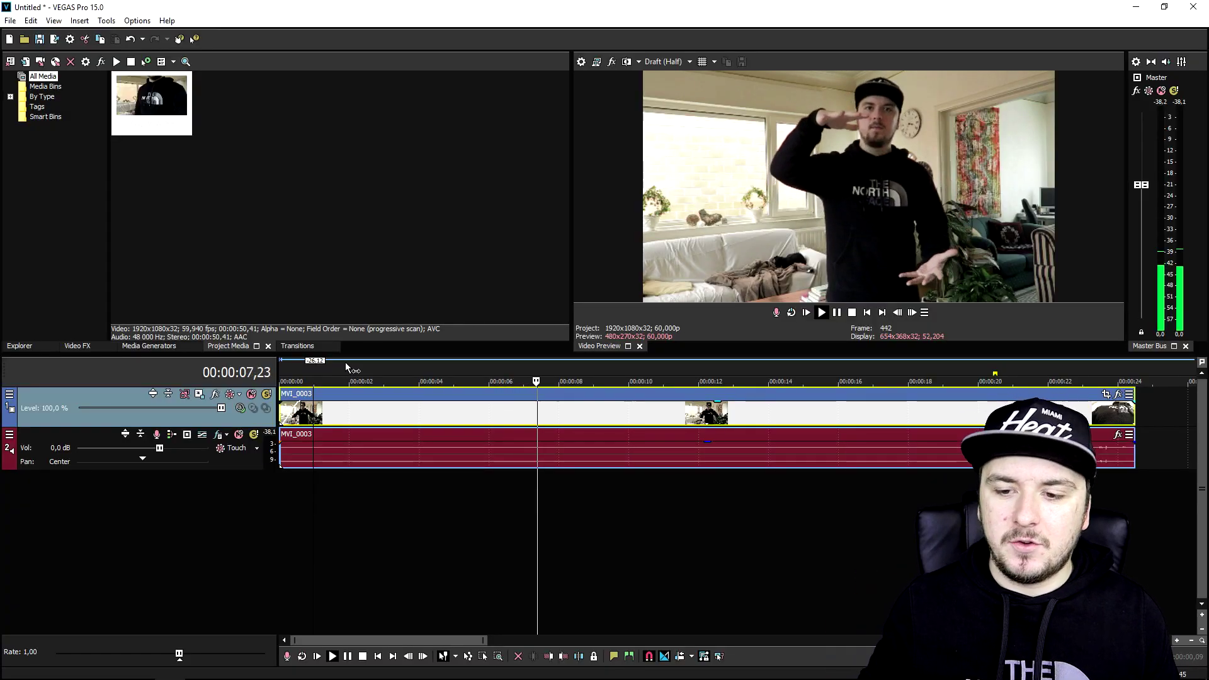
{"action": "key", "text": "Home"}
{"action": "key", "text": "Return"}
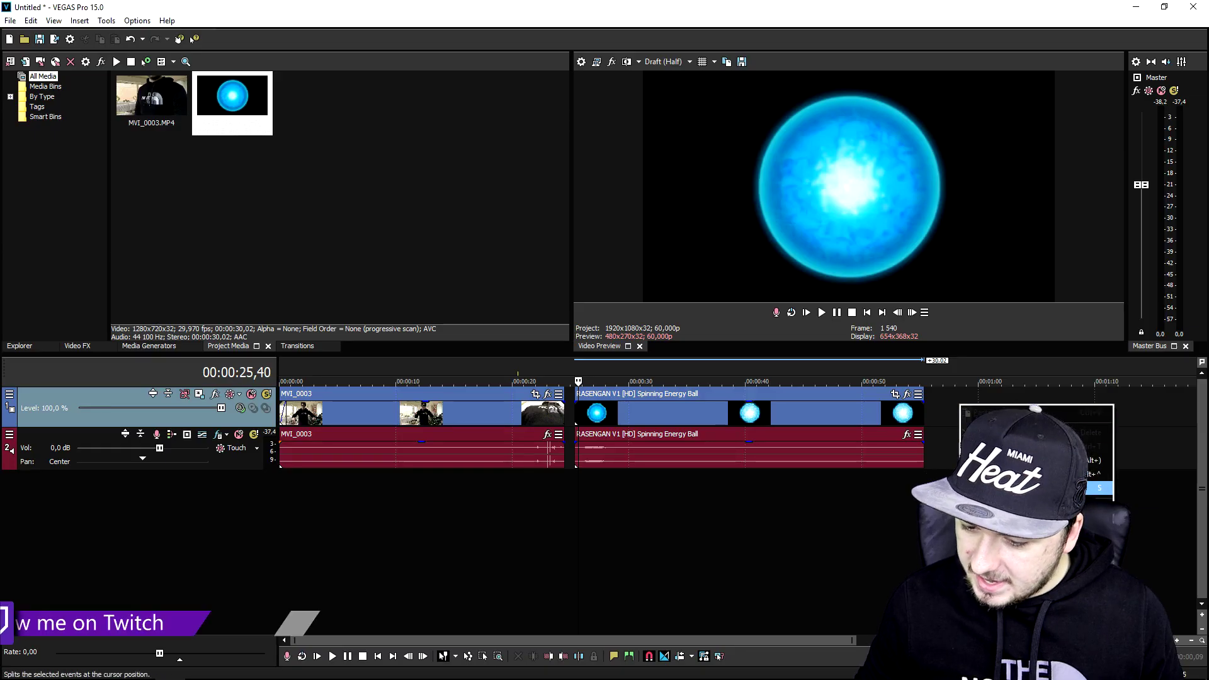
{"action": "key", "text": "ctrl+shift+q"}
{"action": "left_click_drag", "start_coordinate": [695, 441], "coordinate": [359, 416]}
Set the playhead near 4 seconds and switch the energy ball track's compositing mode to Source Alpha.
{"action": "scroll", "coordinate": [554, 420], "scroll_direction": "up", "scroll_amount": 5}
{"action": "left_click", "coordinate": [467, 418]}
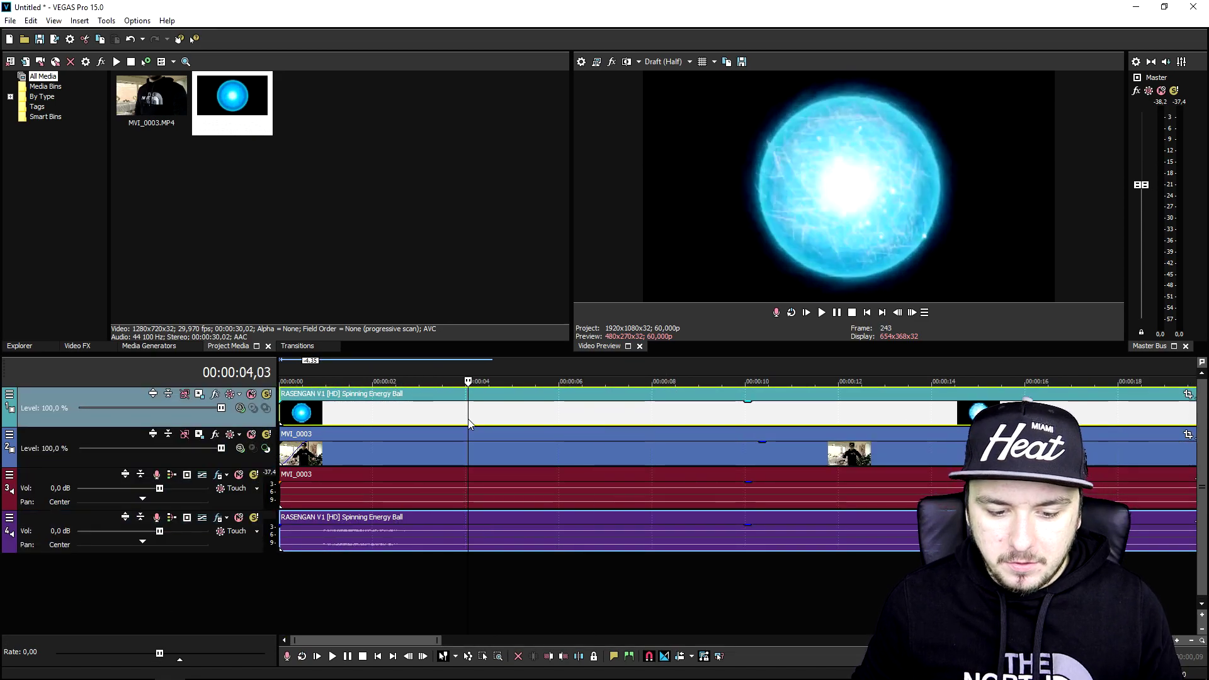
{"action": "scroll", "coordinate": [470, 412], "scroll_direction": "down", "scroll_amount": 5}
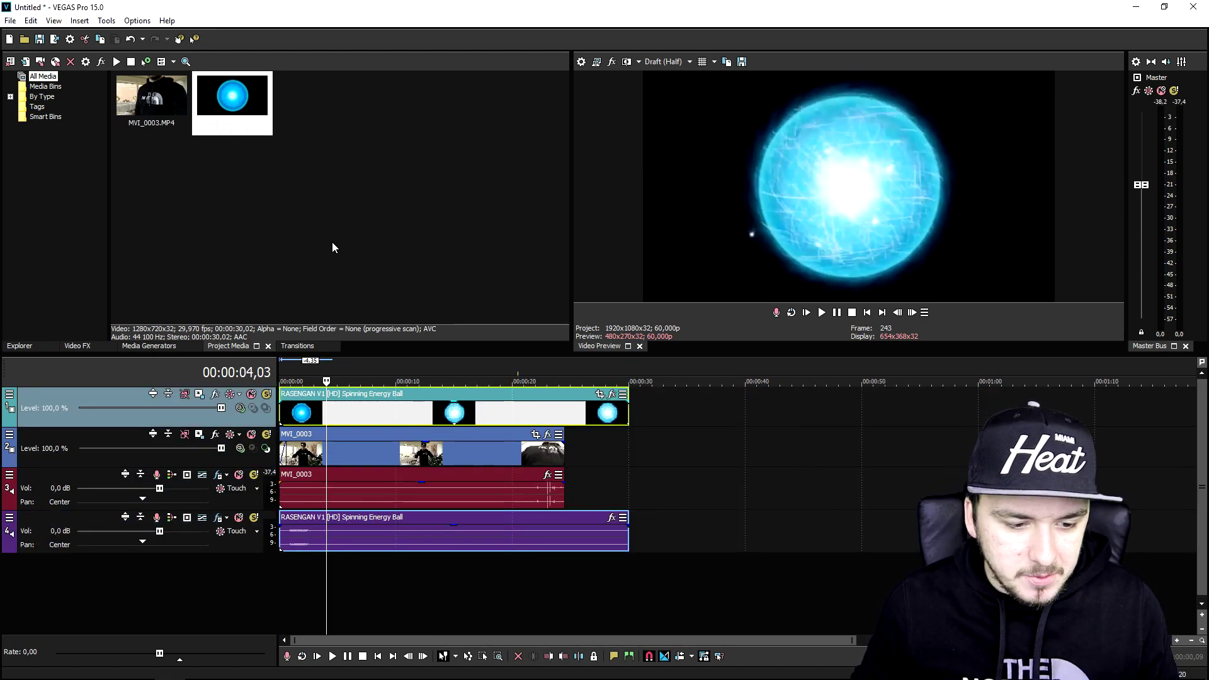
{"action": "left_click", "coordinate": [240, 408]}
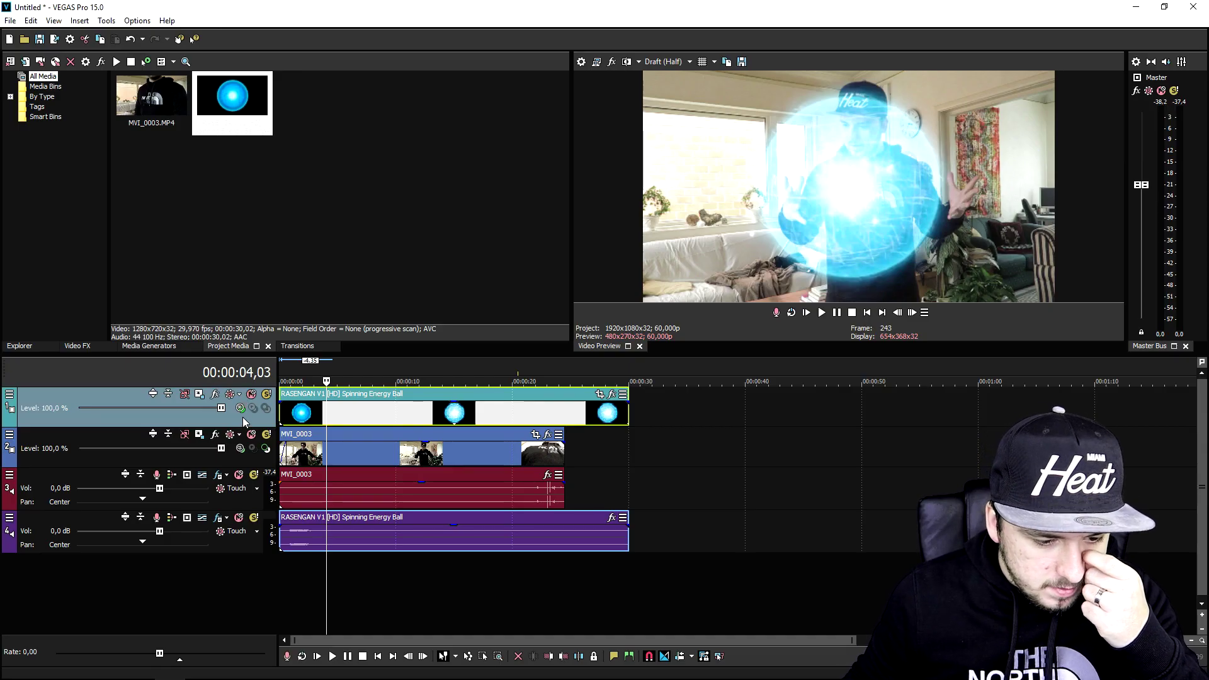
{"action": "left_click", "coordinate": [240, 410]}
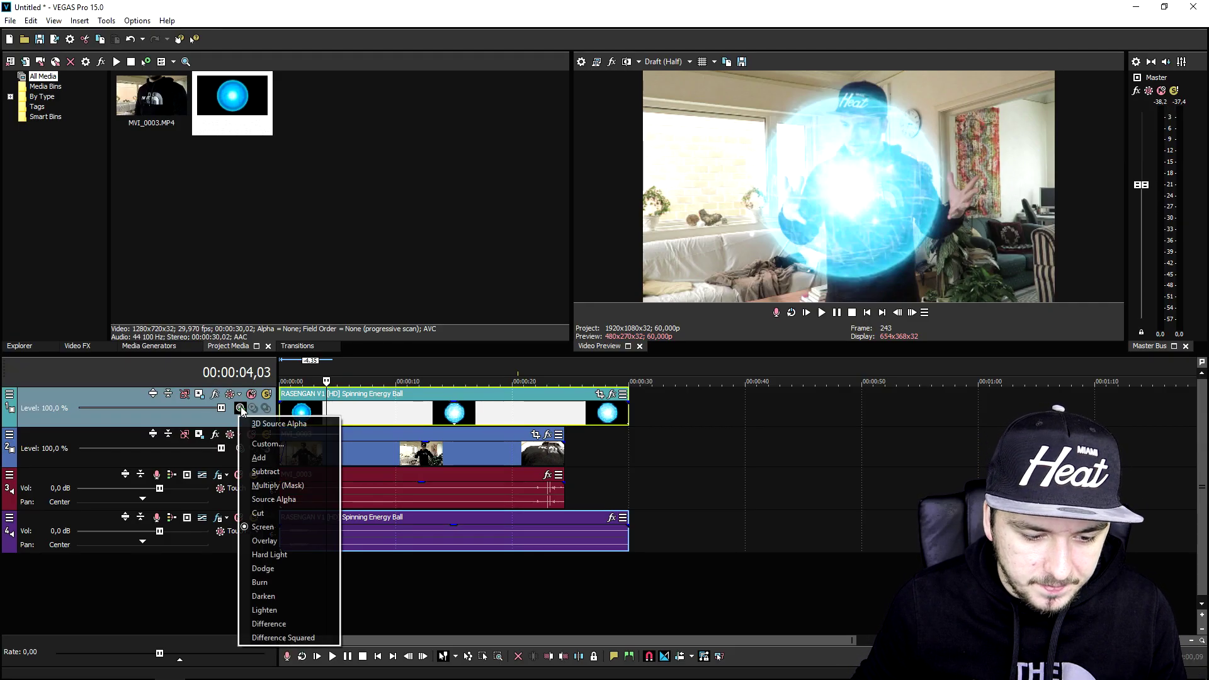
{"action": "left_click", "coordinate": [304, 497]}
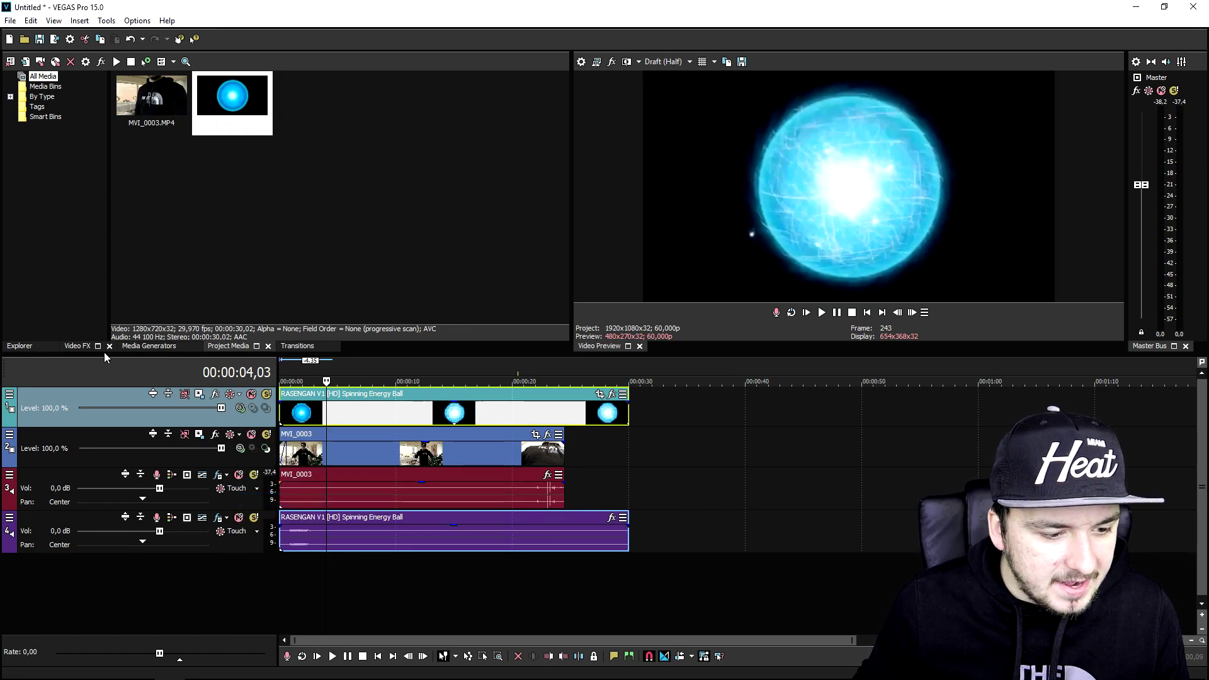
{"action": "left_click", "coordinate": [78, 346]}
Scroll the Video FX plug-in list, previewing the Broadcast Colors and Brightness and Contrast presets.
{"action": "scroll", "coordinate": [69, 179], "scroll_direction": "down", "scroll_amount": 15}
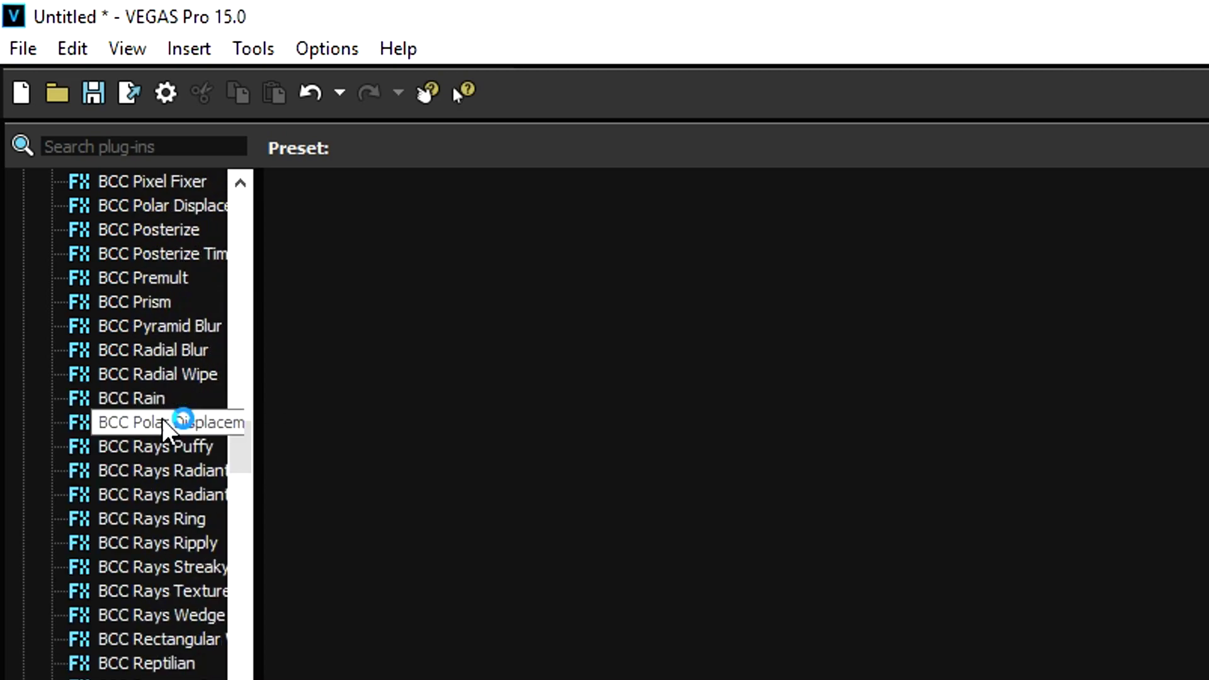
{"action": "scroll", "coordinate": [164, 422], "scroll_direction": "down", "scroll_amount": 20}
{"action": "scroll", "coordinate": [167, 378], "scroll_direction": "up", "scroll_amount": 6}
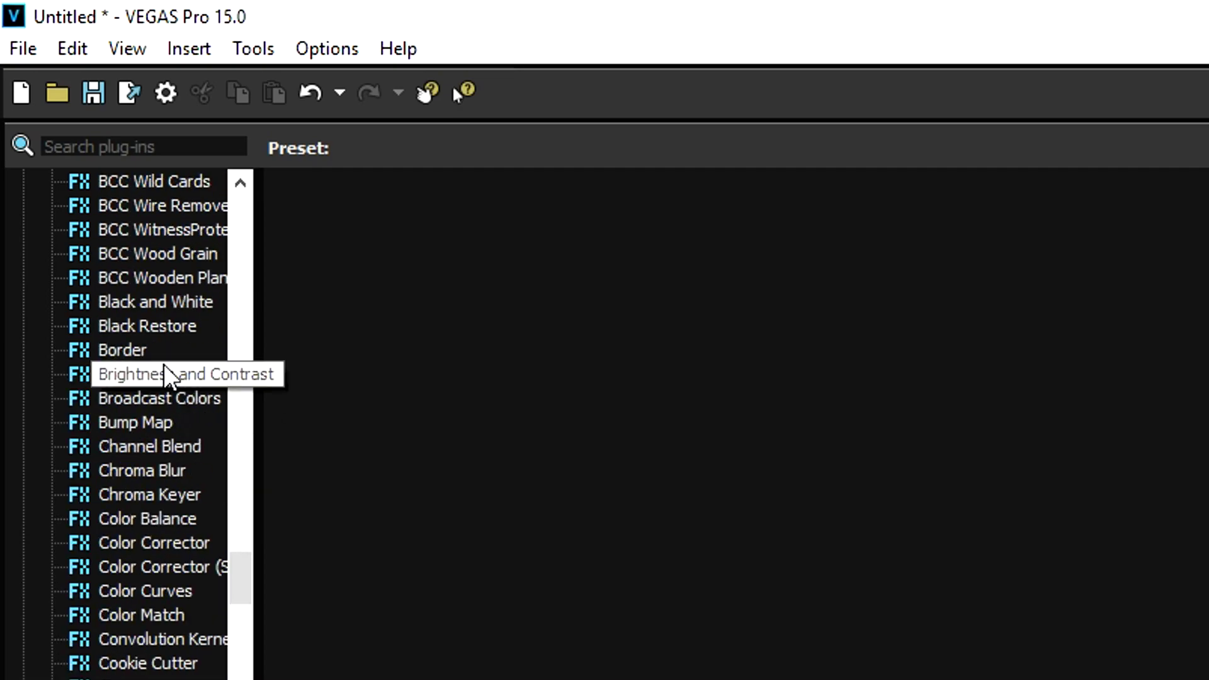
{"action": "left_click", "coordinate": [189, 397]}
{"action": "left_click", "coordinate": [167, 374]}
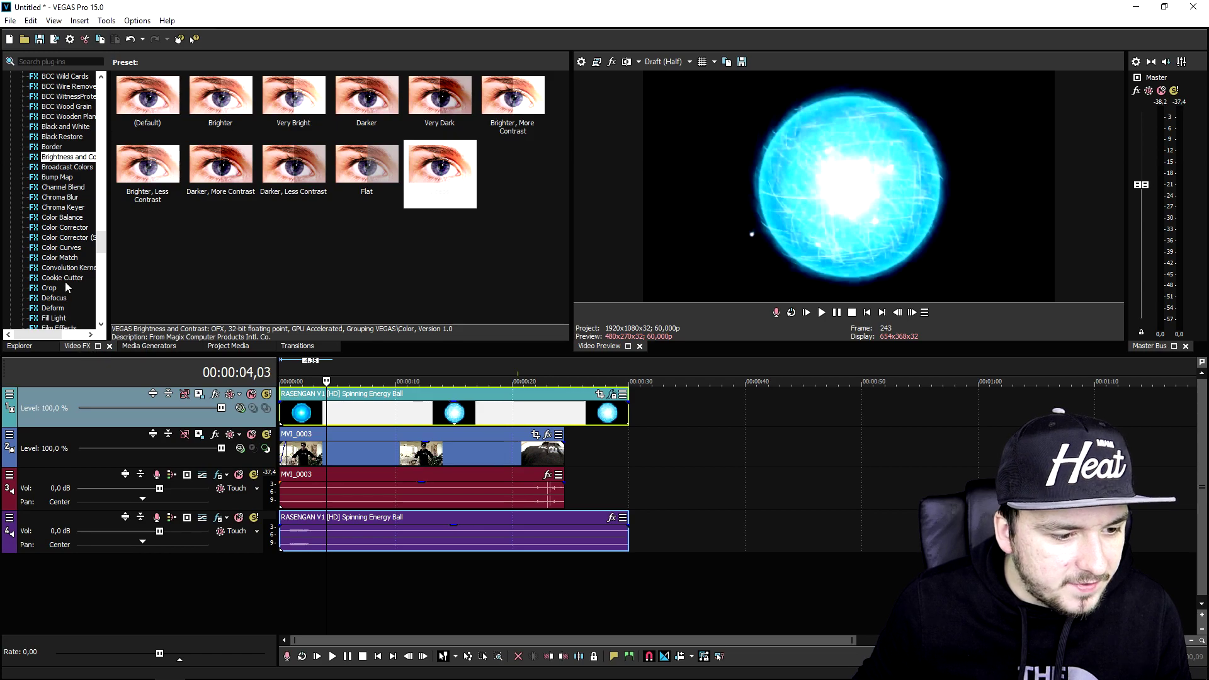
Apply the (Default) Chroma Keyer to the energy ball clip, keying out black with adjusted thresholds and blur.
{"action": "left_click", "coordinate": [72, 208]}
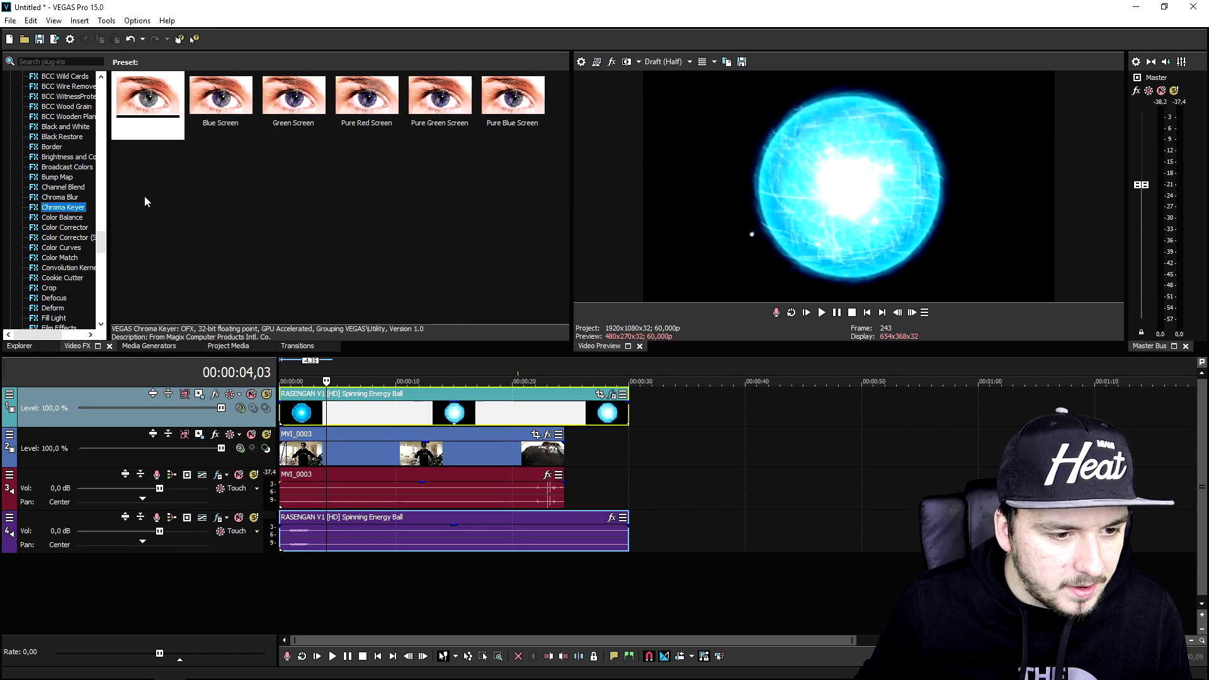
{"action": "left_click_drag", "start_coordinate": [154, 109], "coordinate": [437, 419]}
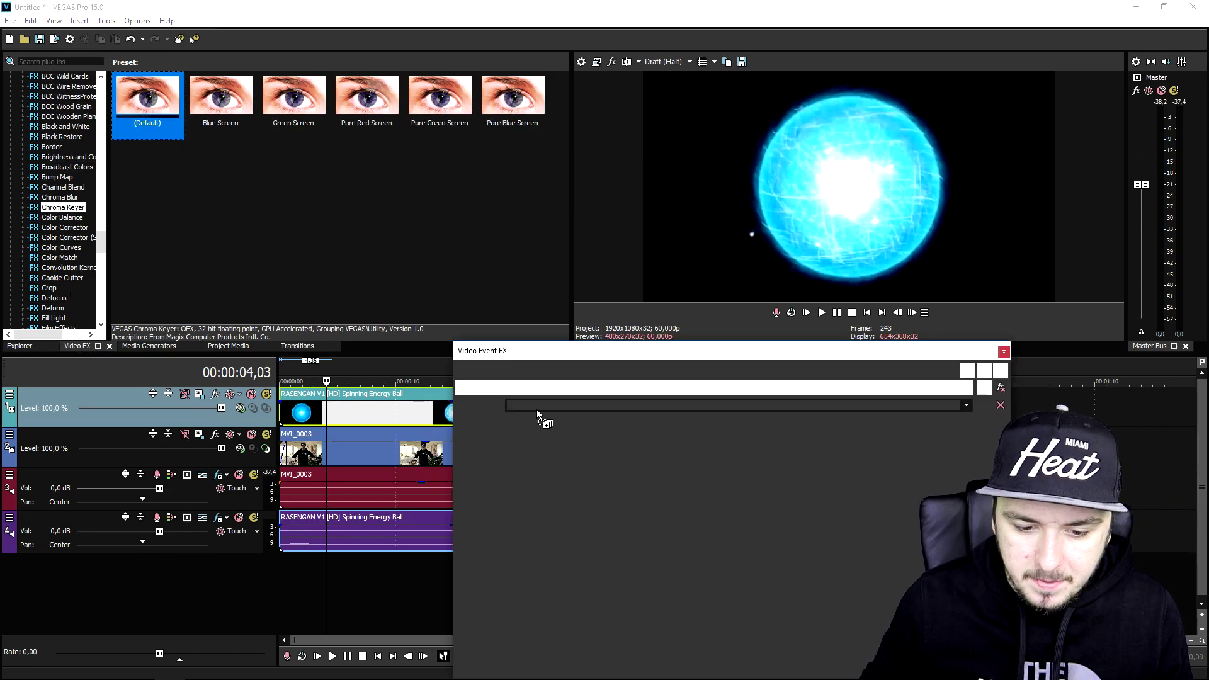
{"action": "left_click_drag", "start_coordinate": [571, 357], "coordinate": [556, 362]}
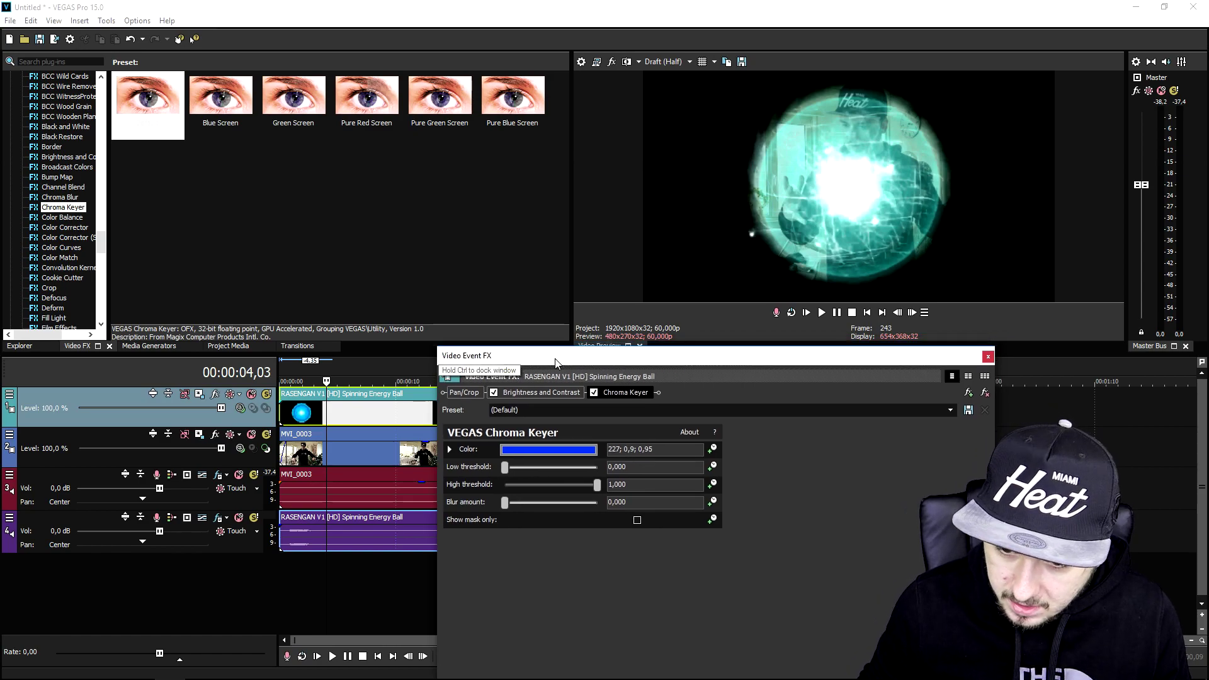
{"action": "left_click", "coordinate": [593, 394]}
{"action": "left_click", "coordinate": [557, 449]}
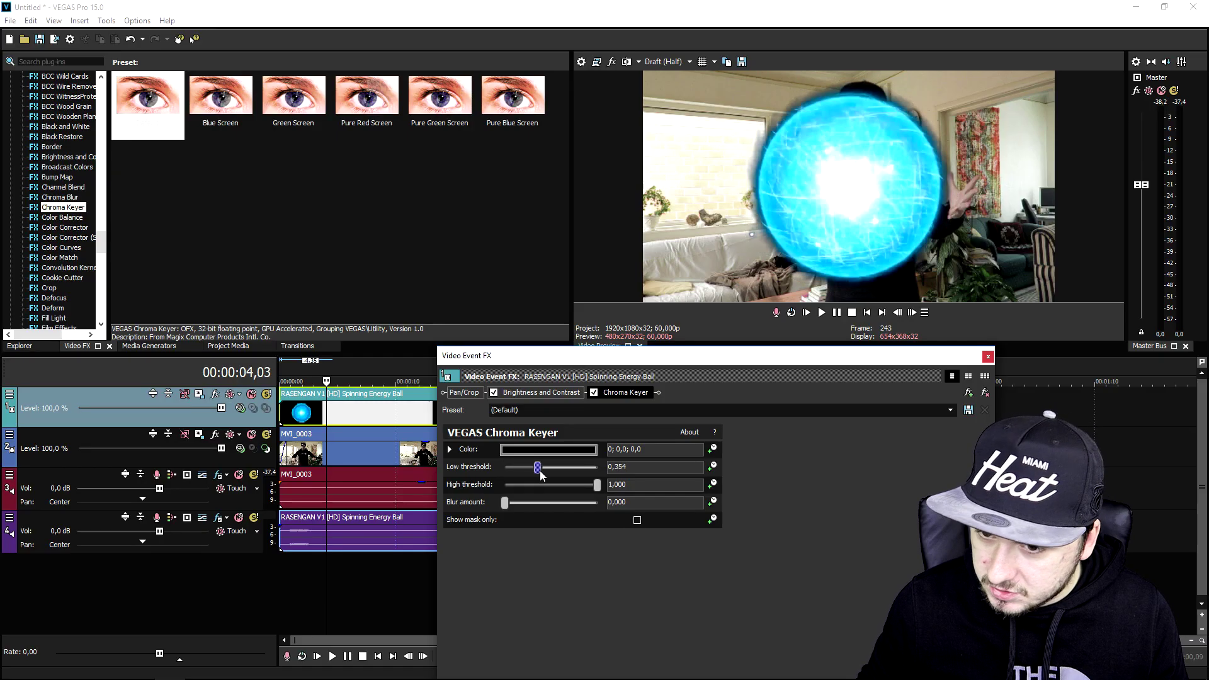
{"action": "mouse_move", "coordinate": [592, 486]}
{"action": "left_mouse_down"}
{"action": "mouse_move", "coordinate": [545, 494]}
{"action": "mouse_move", "coordinate": [591, 499]}
{"action": "left_mouse_up"}
{"action": "left_click_drag", "start_coordinate": [504, 502], "coordinate": [568, 470]}
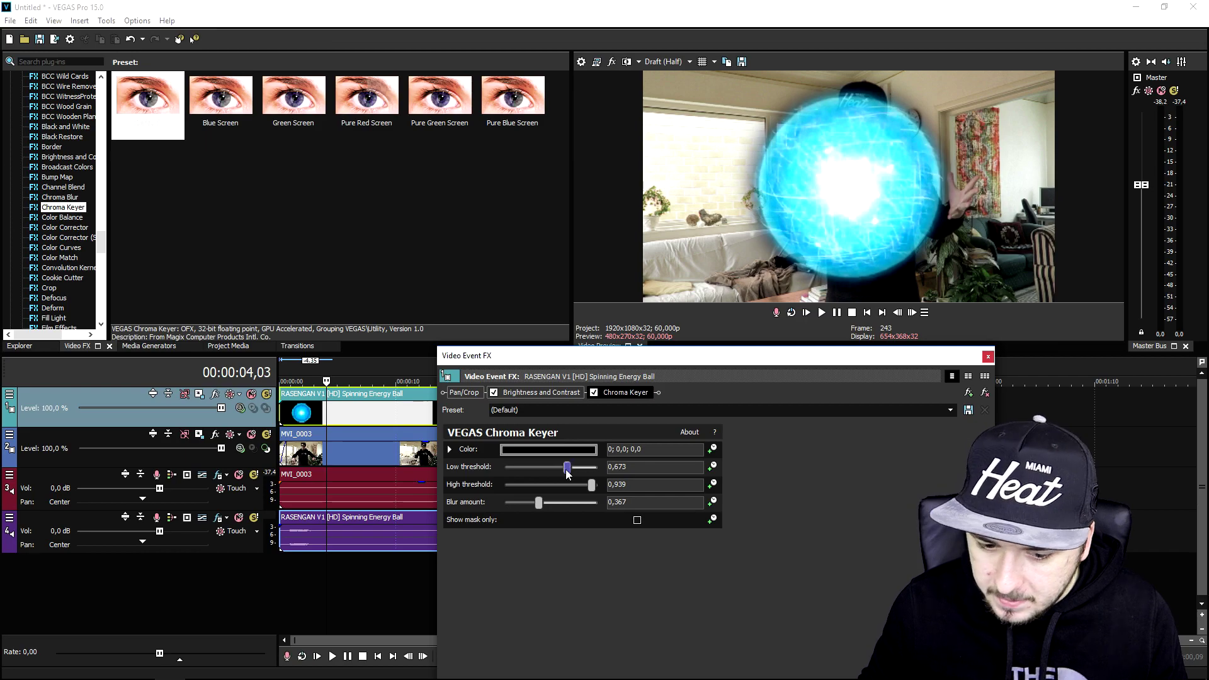
{"action": "left_click", "coordinate": [988, 357]}
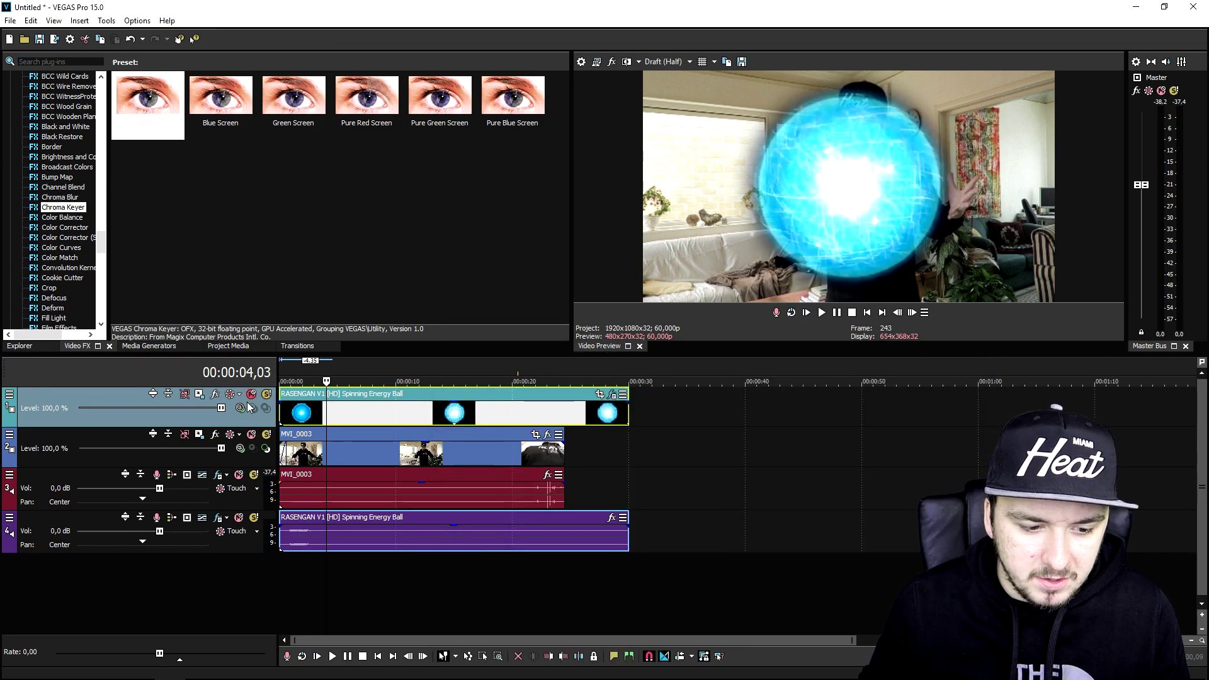
Use Track Motion to scale down the energy ball and place it on the chest between the hands.
{"action": "left_click", "coordinate": [199, 393]}
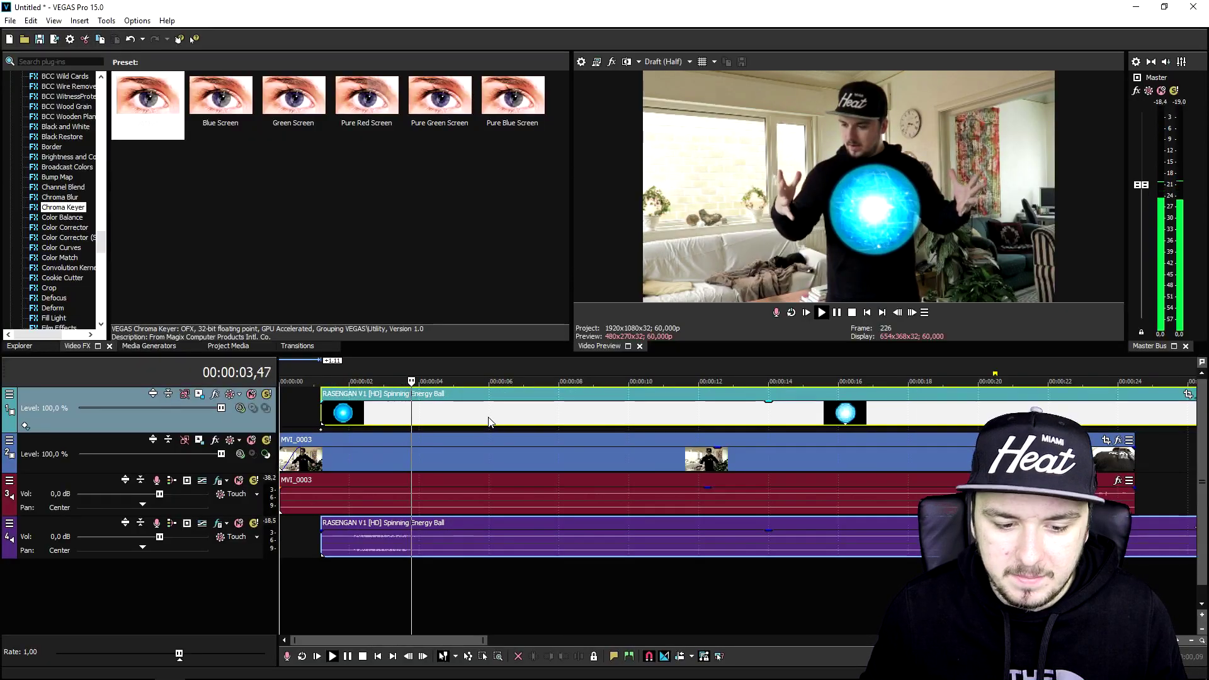
{"action": "scroll", "coordinate": [488, 422], "scroll_direction": "down", "scroll_amount": 3}
{"action": "key", "text": "space"}
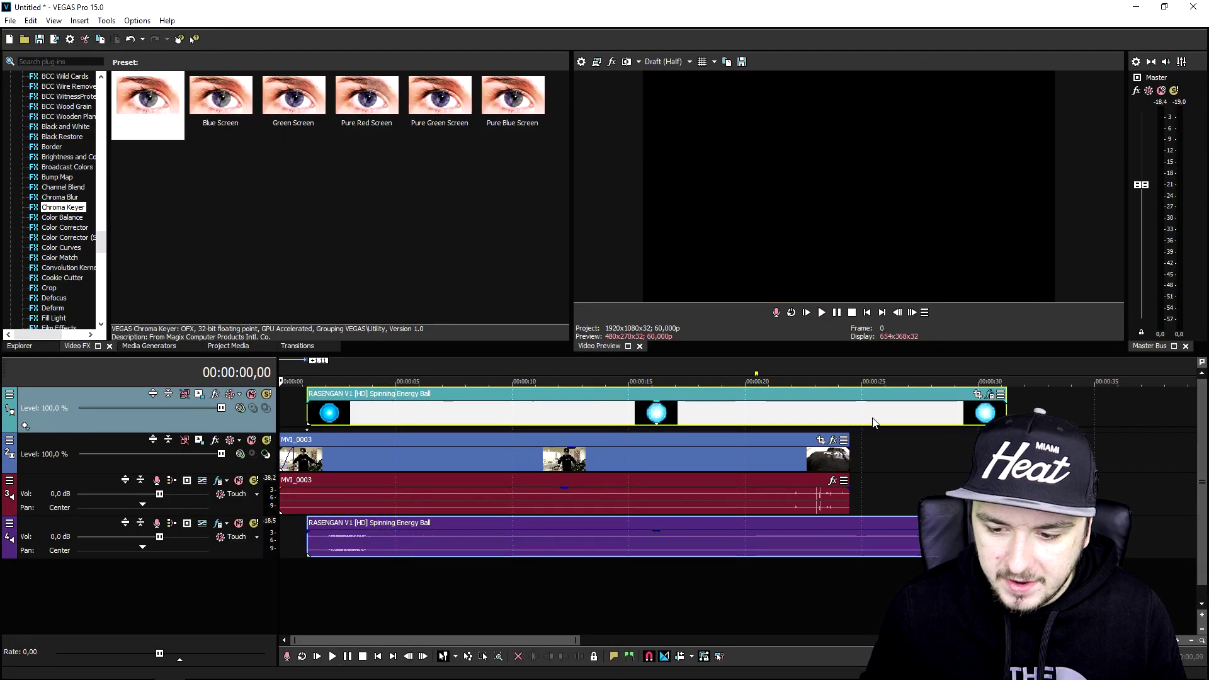
{"action": "left_click", "coordinate": [978, 397]}
Add pan/crop position keyframes at the start and at 7, 9, 11 and 14 seconds.
{"action": "left_click_drag", "start_coordinate": [560, 356], "coordinate": [441, 223]}
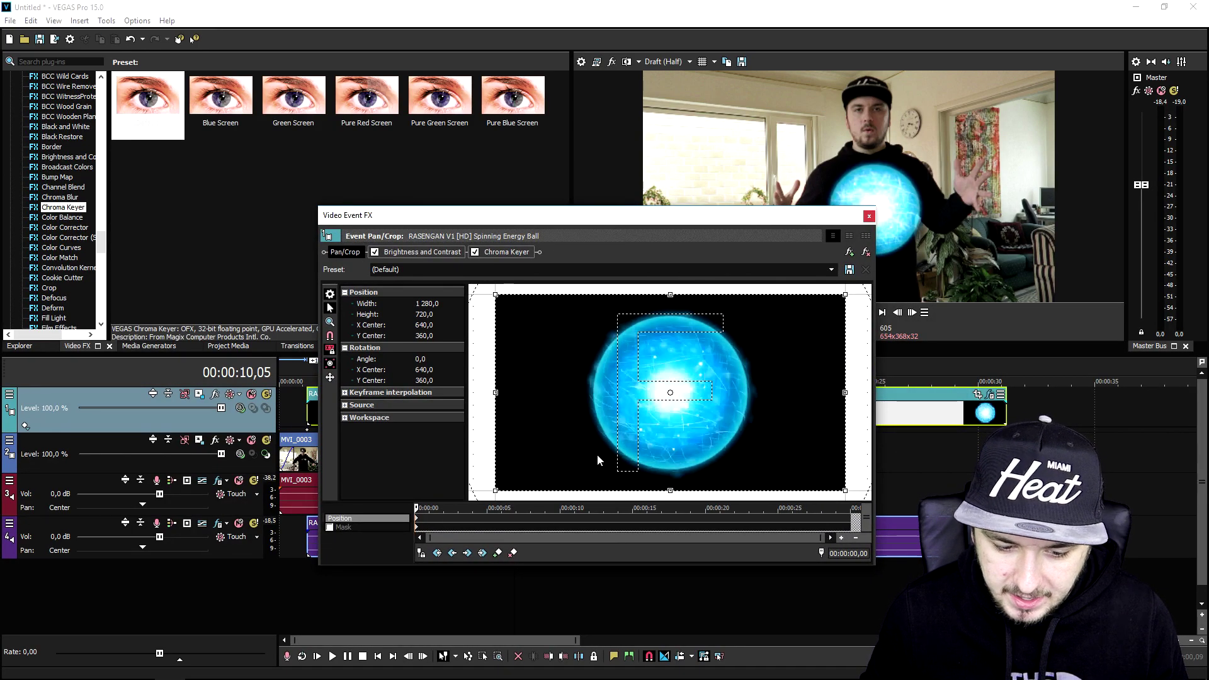
{"action": "left_click_drag", "start_coordinate": [604, 383], "coordinate": [590, 367]}
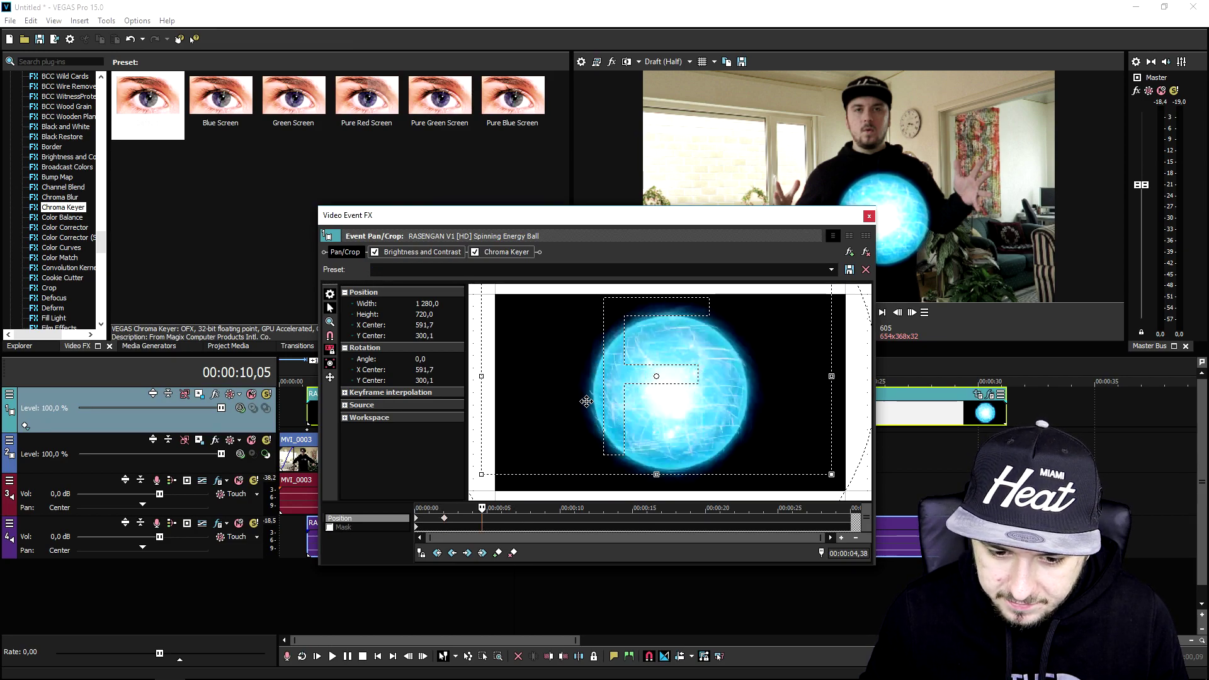
{"action": "left_click_drag", "start_coordinate": [586, 401], "coordinate": [580, 464]}
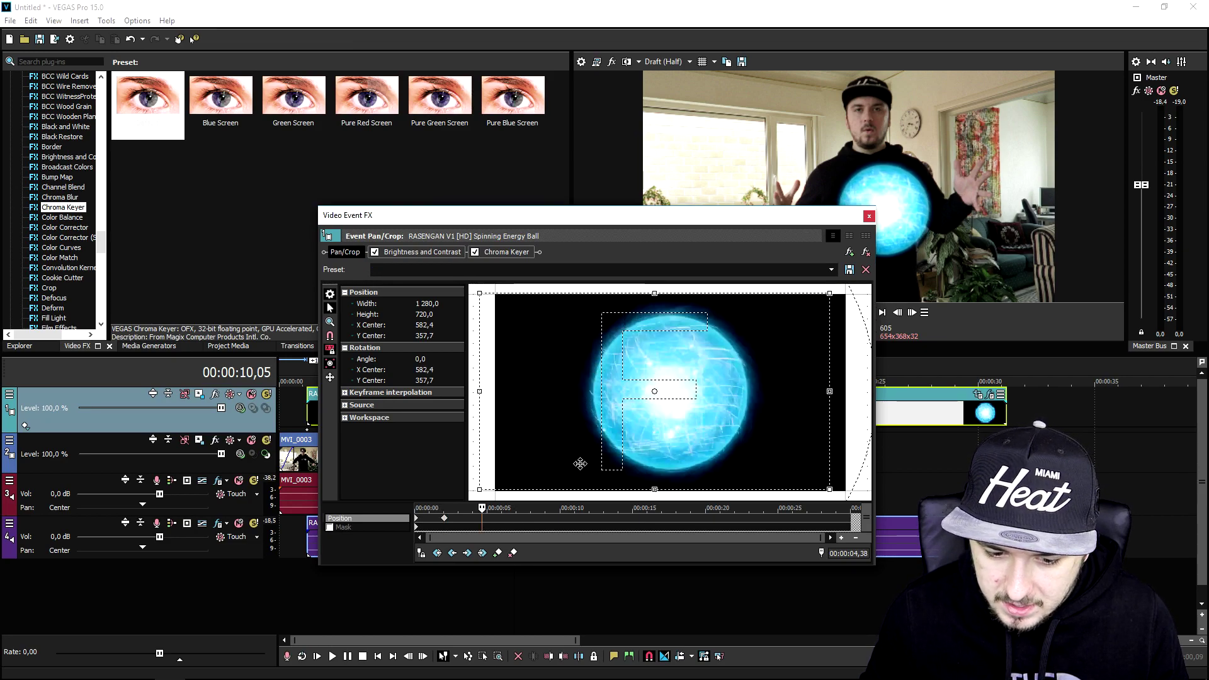
{"action": "left_click", "coordinate": [518, 518]}
{"action": "left_click_drag", "start_coordinate": [655, 399], "coordinate": [632, 436]}
{"action": "left_click", "coordinate": [551, 516]}
{"action": "left_click", "coordinate": [584, 516]}
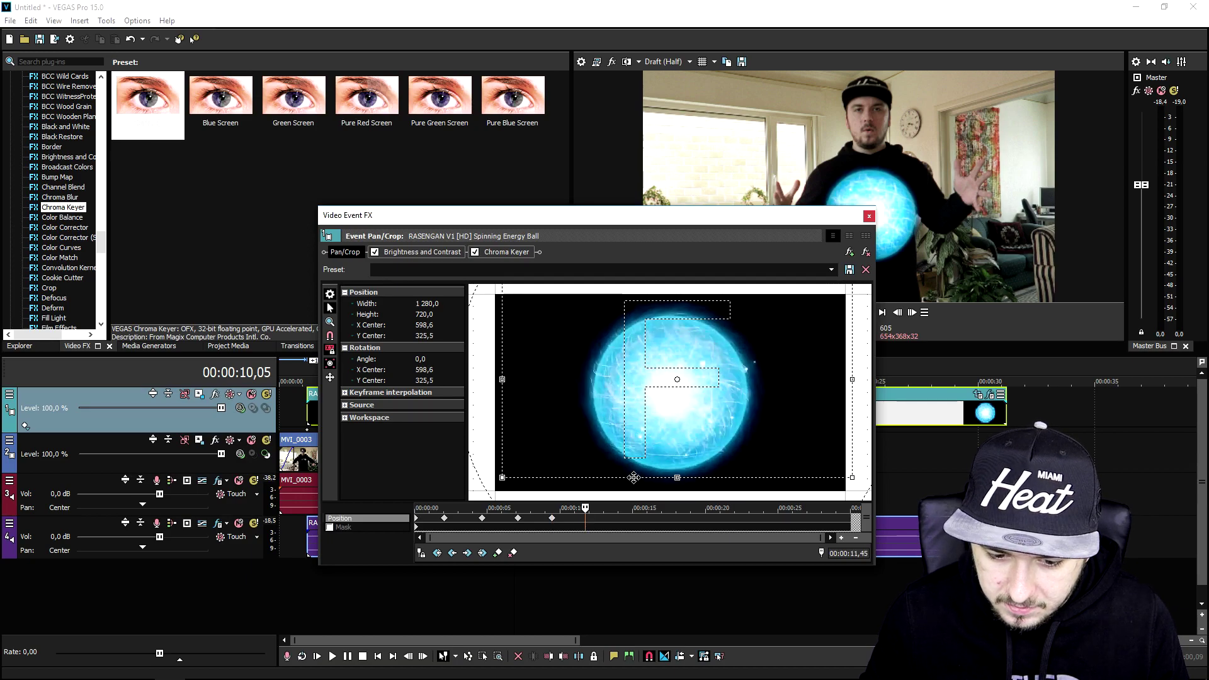
{"action": "left_click", "coordinate": [623, 515]}
{"action": "left_click_drag", "start_coordinate": [645, 427], "coordinate": [660, 438]}
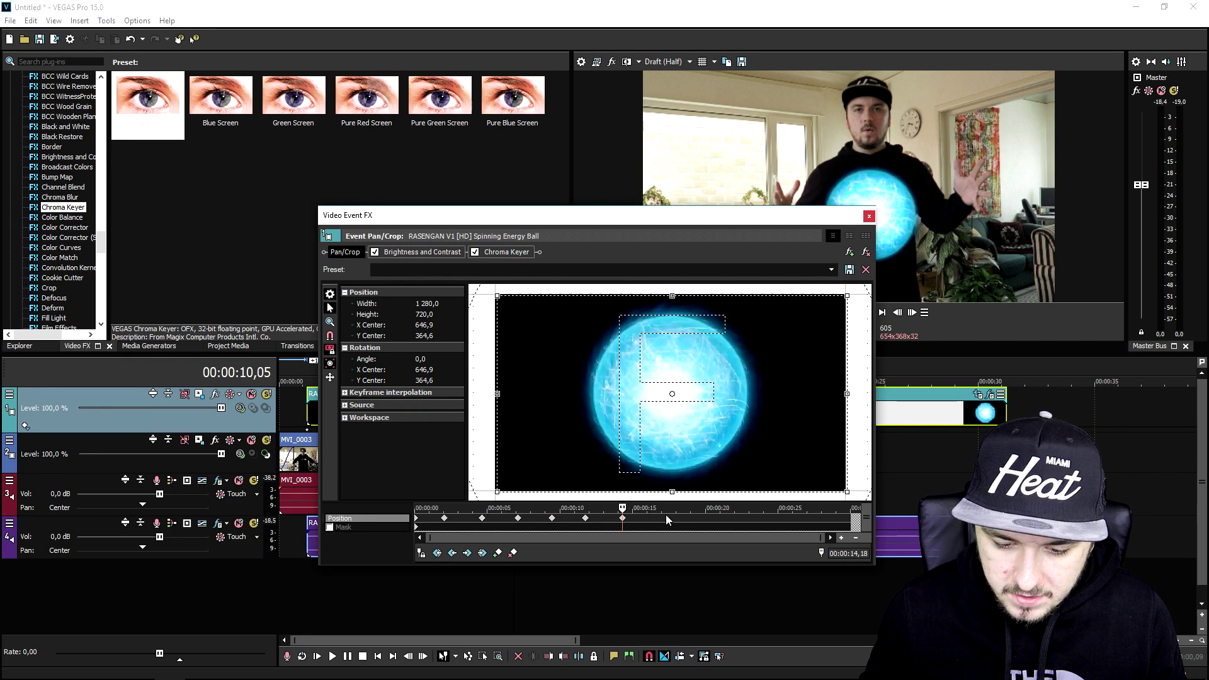
Add position keyframes at 17, 19, 22 and 28 seconds, then close and play back the animation.
{"action": "left_click", "coordinate": [672, 516]}
{"action": "left_click_drag", "start_coordinate": [724, 484], "coordinate": [727, 481]}
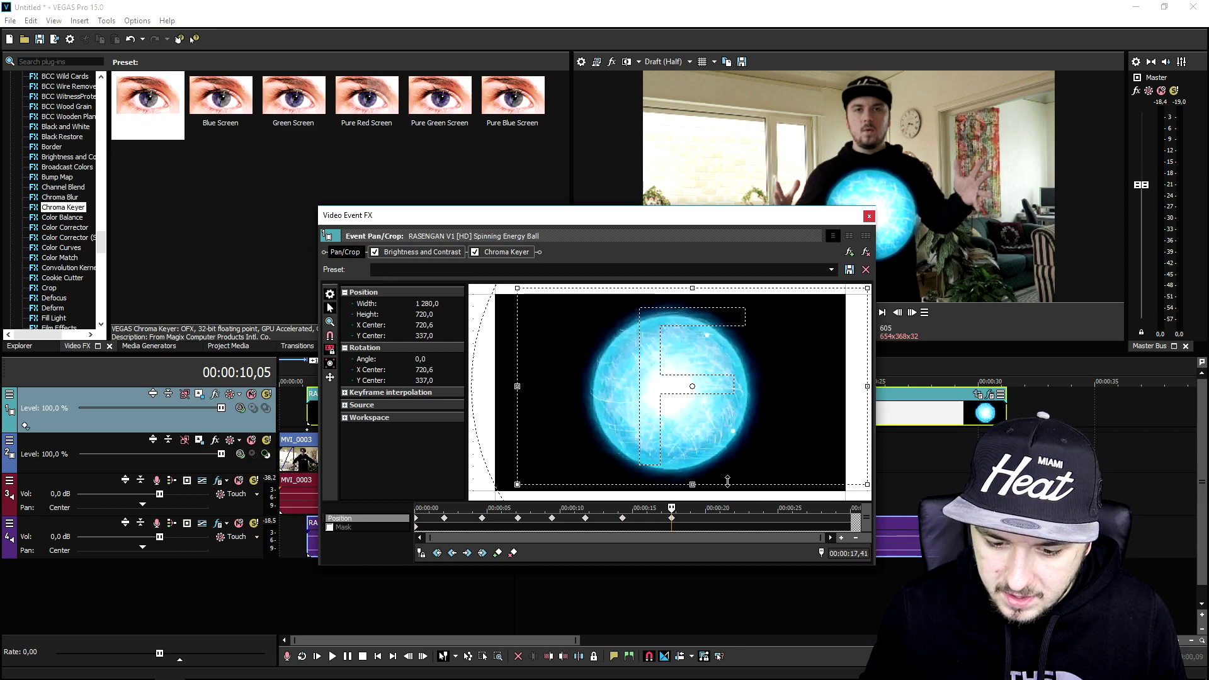
{"action": "left_click", "coordinate": [700, 517]}
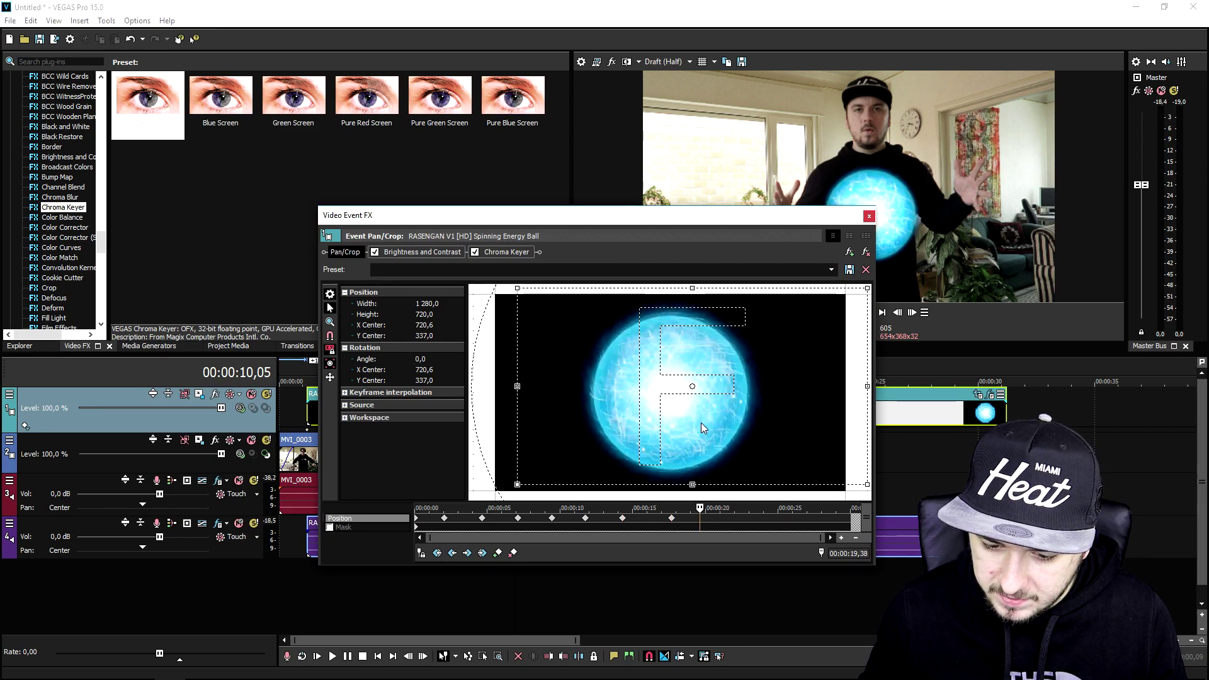
{"action": "left_click_drag", "start_coordinate": [703, 435], "coordinate": [702, 432]}
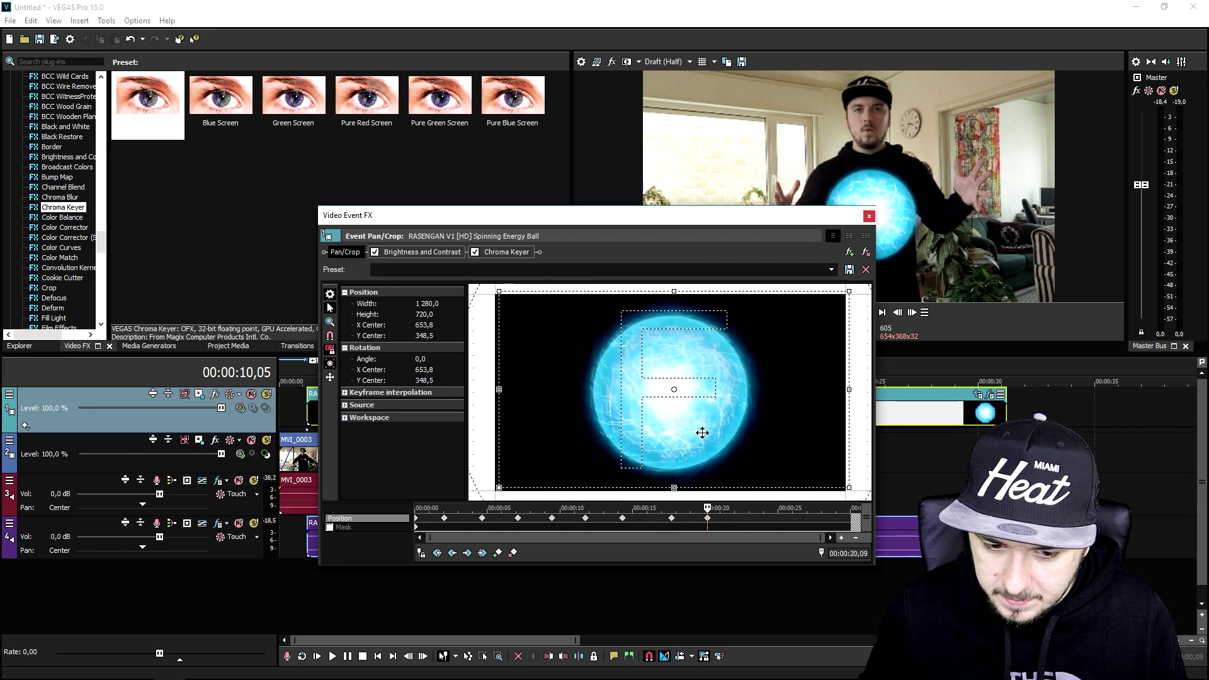
{"action": "left_click", "coordinate": [743, 518]}
{"action": "mouse_move", "coordinate": [754, 429]}
{"action": "left_mouse_down"}
{"action": "mouse_move", "coordinate": [755, 440]}
{"action": "mouse_move", "coordinate": [768, 423]}
{"action": "mouse_move", "coordinate": [735, 414]}
{"action": "left_mouse_up"}
{"action": "left_click", "coordinate": [824, 516]}
{"action": "right_click", "coordinate": [736, 415]}
{"action": "left_click", "coordinate": [863, 219]}
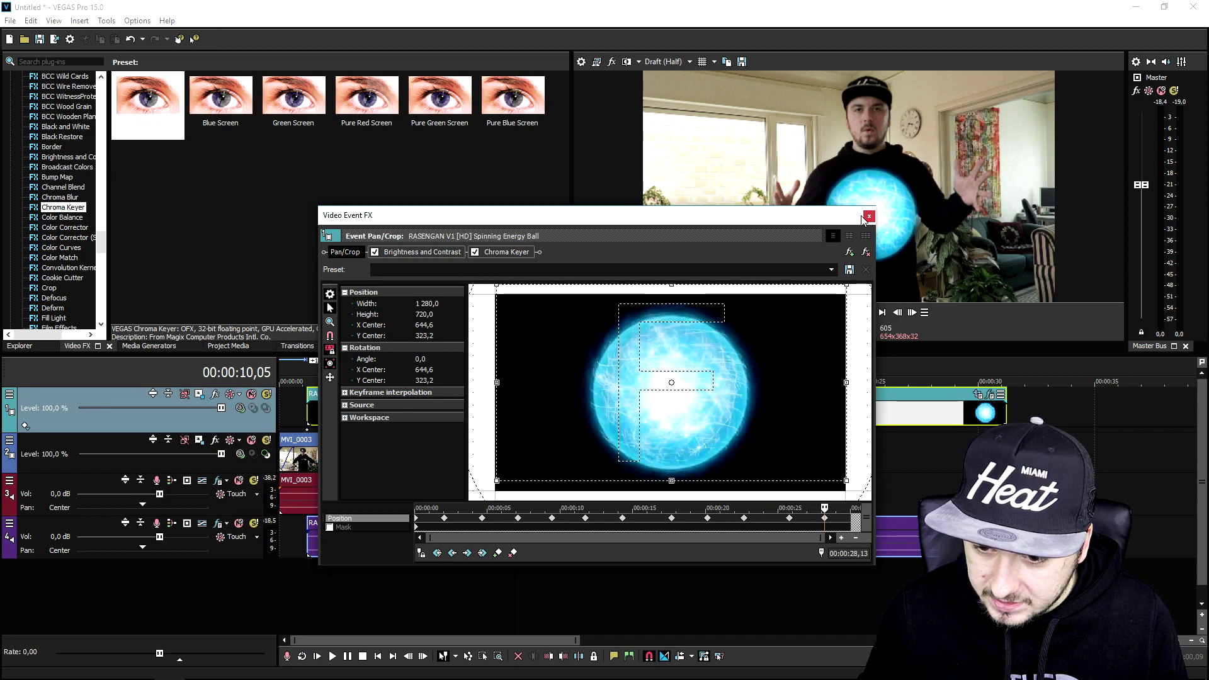
{"action": "left_click", "coordinate": [868, 216]}
{"action": "key", "text": "space"}
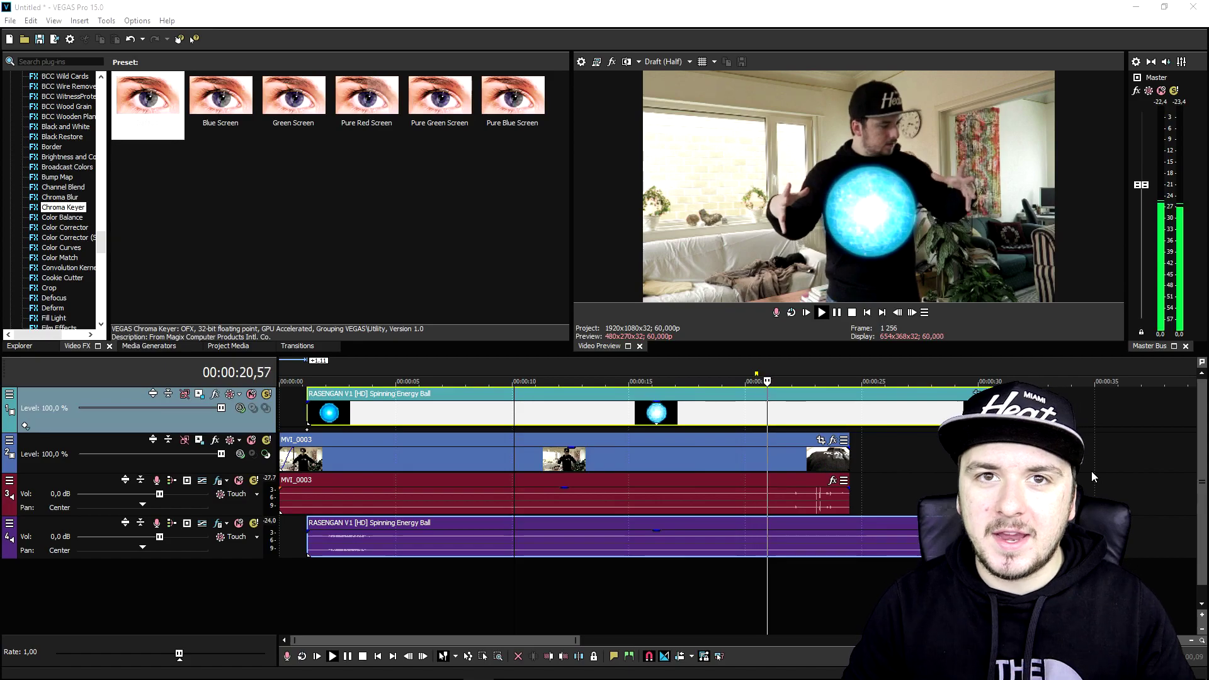
{"action": "left_click", "coordinate": [868, 313]}
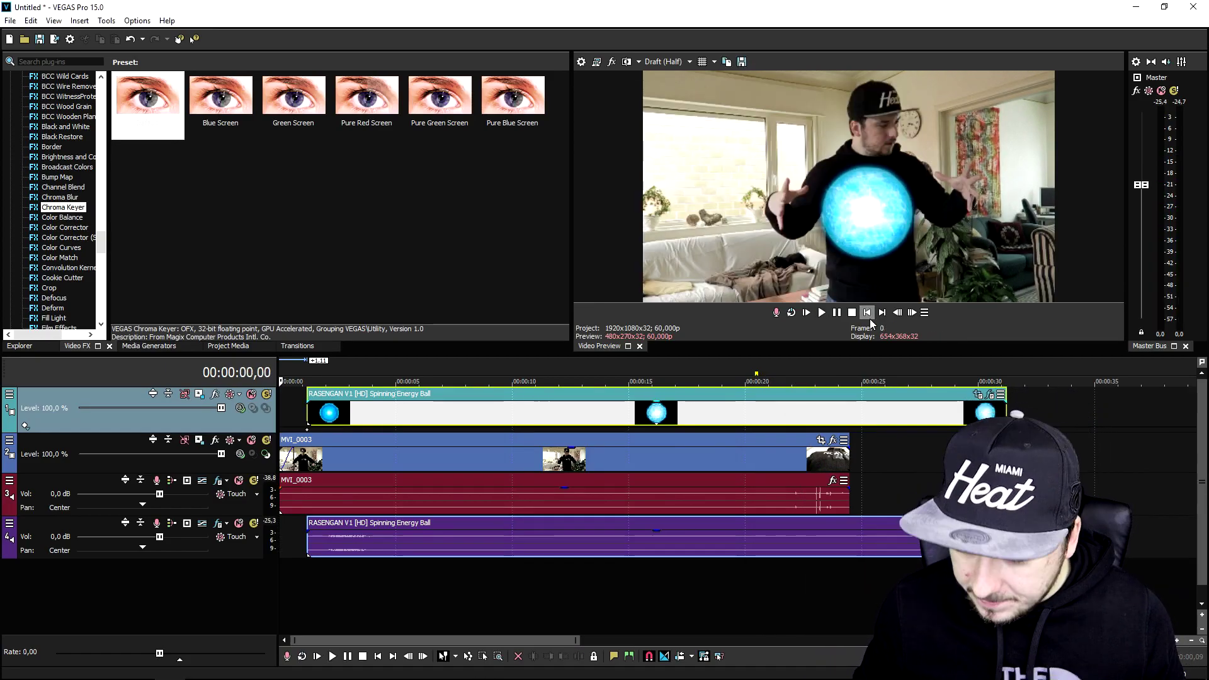